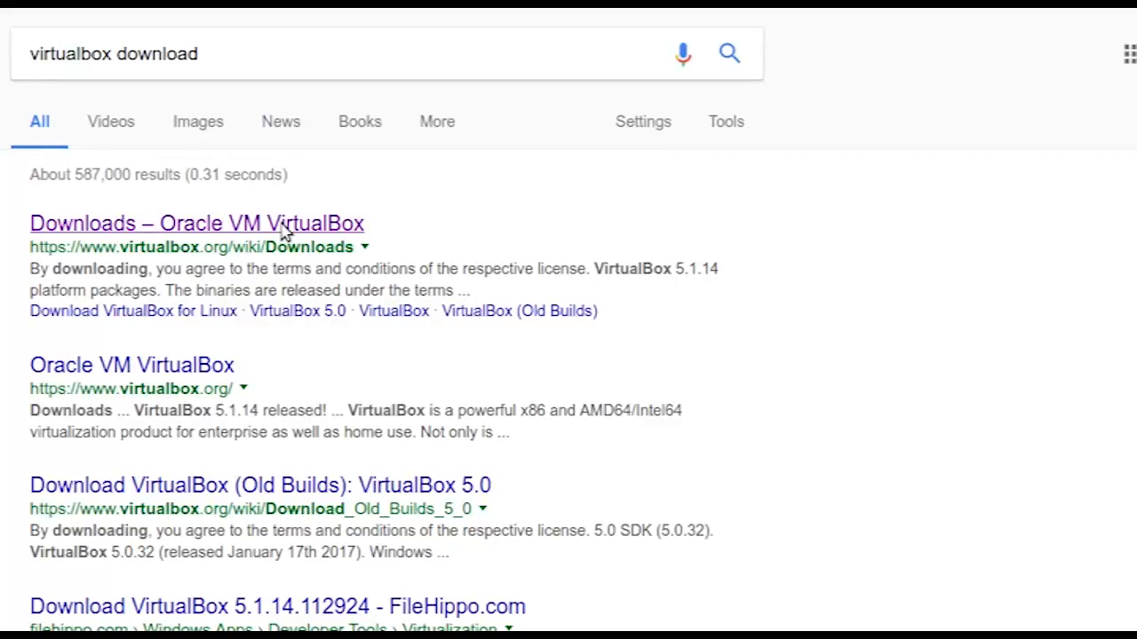
Open the Oracle VM VirtualBox downloads page from the search results.
{"action": "left_click", "coordinate": [343, 217]}
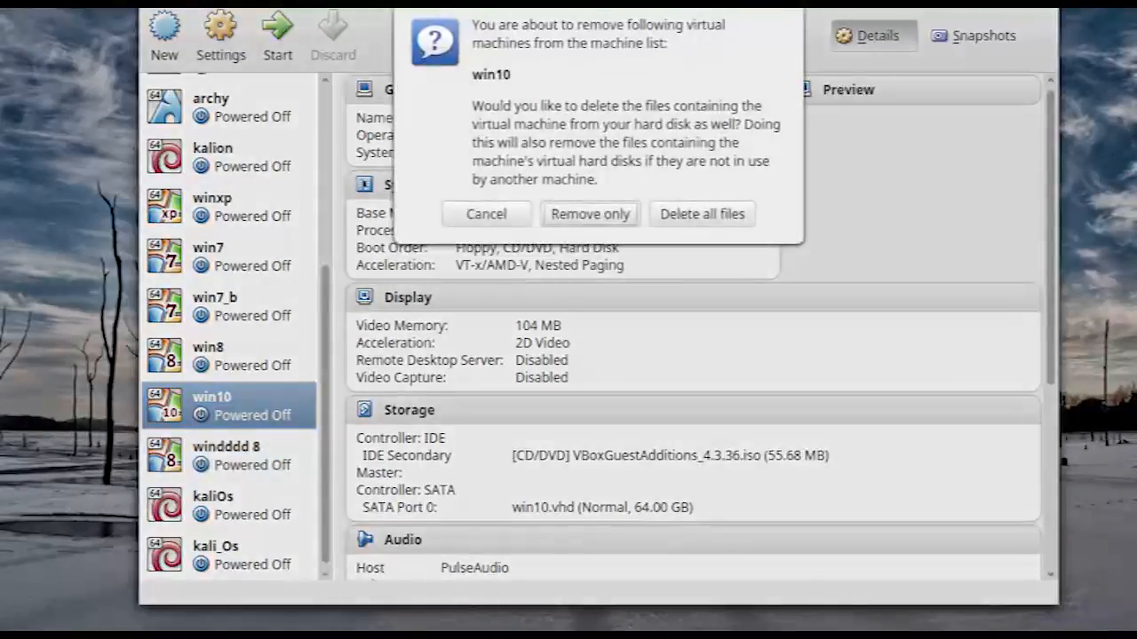
Examine the list of existing virtual machines and the configuration details of ngin and archy.
{"action": "key", "text": "Escape"}
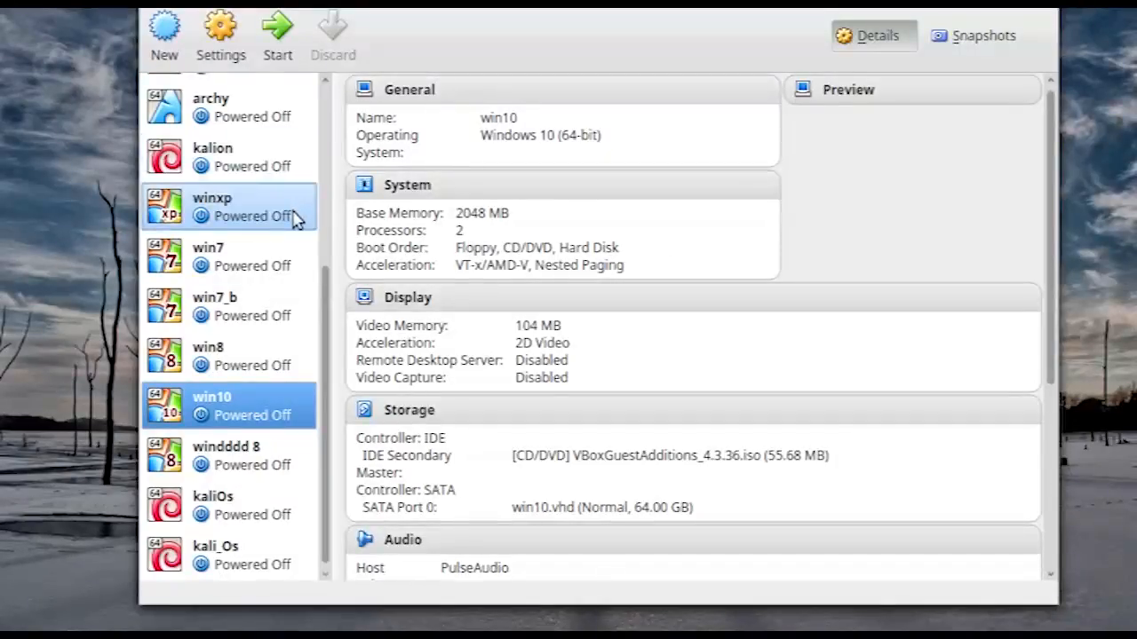
{"action": "scroll", "coordinate": [292, 218], "scroll_direction": "up", "scroll_amount": 2}
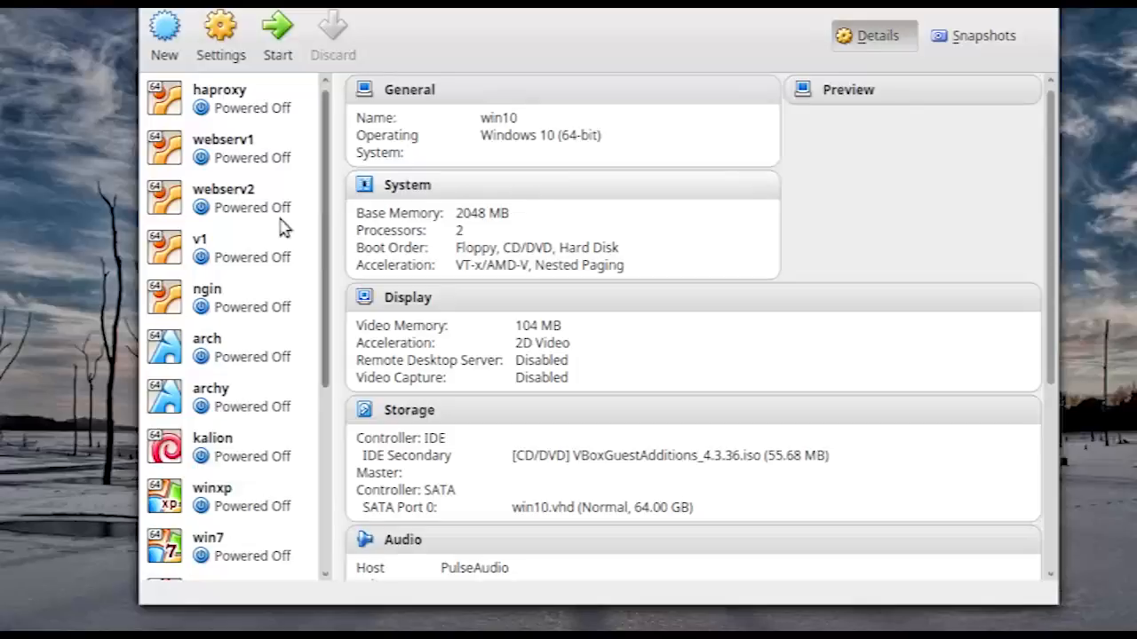
{"action": "scroll", "coordinate": [252, 306], "scroll_direction": "down", "scroll_amount": 1}
{"action": "scroll", "coordinate": [252, 302], "scroll_direction": "up", "scroll_amount": 1}
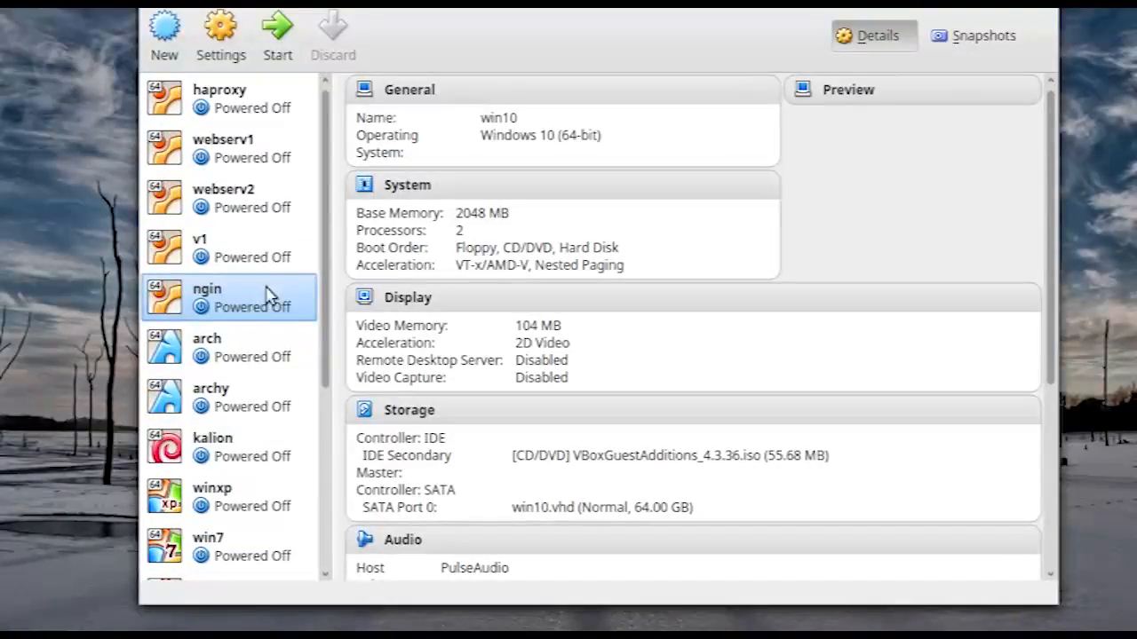
{"action": "left_click", "coordinate": [203, 303]}
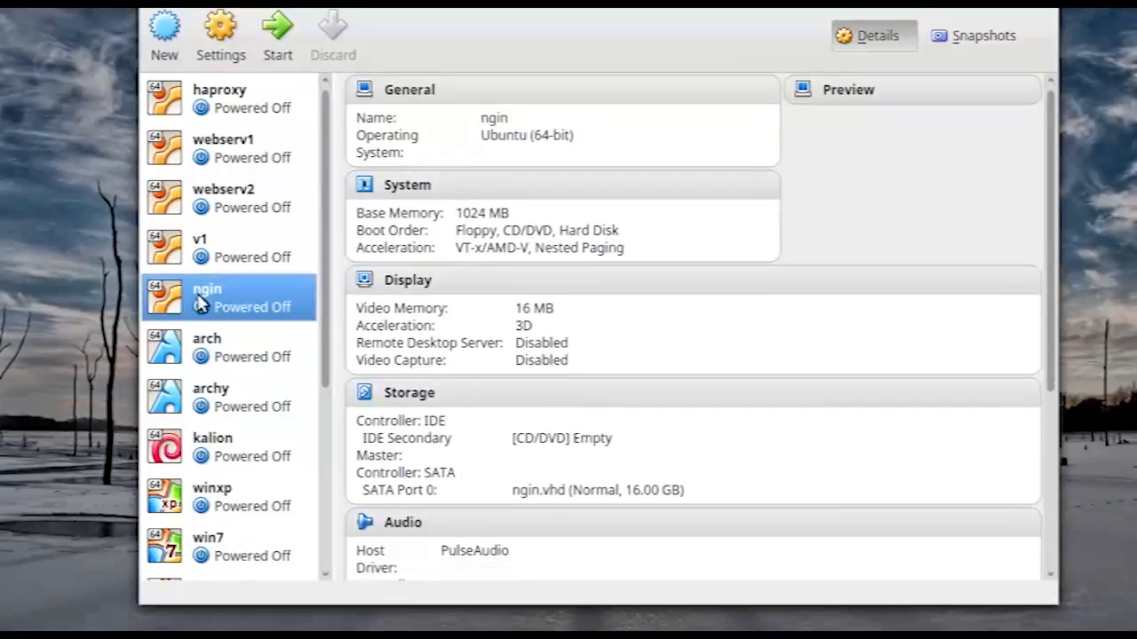
{"action": "left_click", "coordinate": [223, 399]}
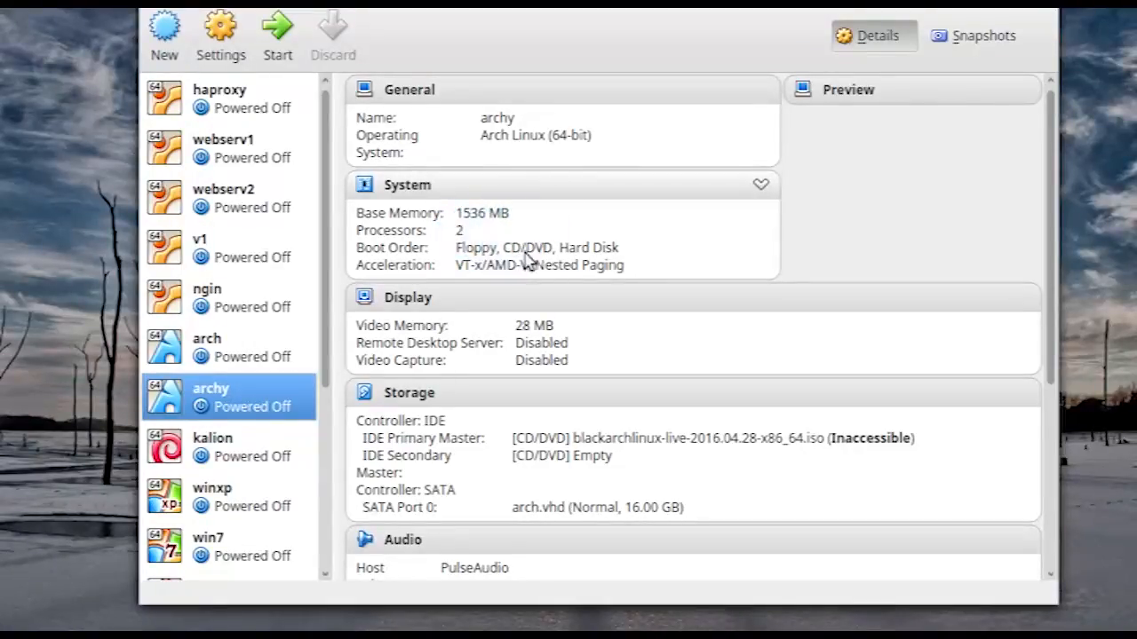
{"action": "scroll", "coordinate": [545, 393], "scroll_direction": "down", "scroll_amount": 4}
{"action": "scroll", "coordinate": [545, 393], "scroll_direction": "up", "scroll_amount": 4}
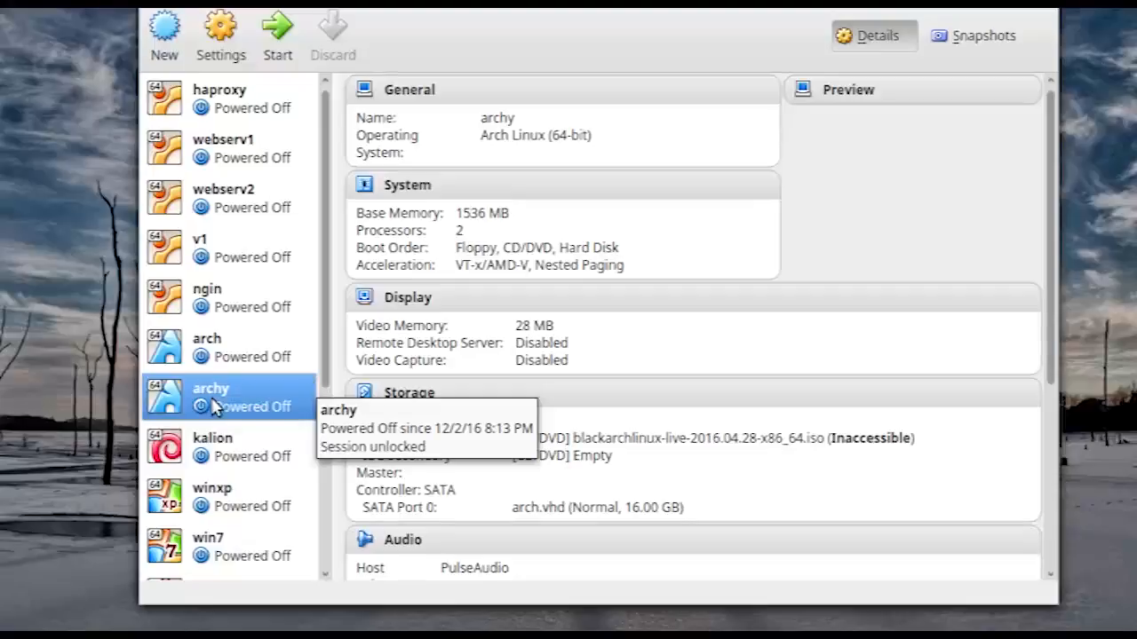
{"action": "scroll", "coordinate": [213, 404], "scroll_direction": "down", "scroll_amount": 2}
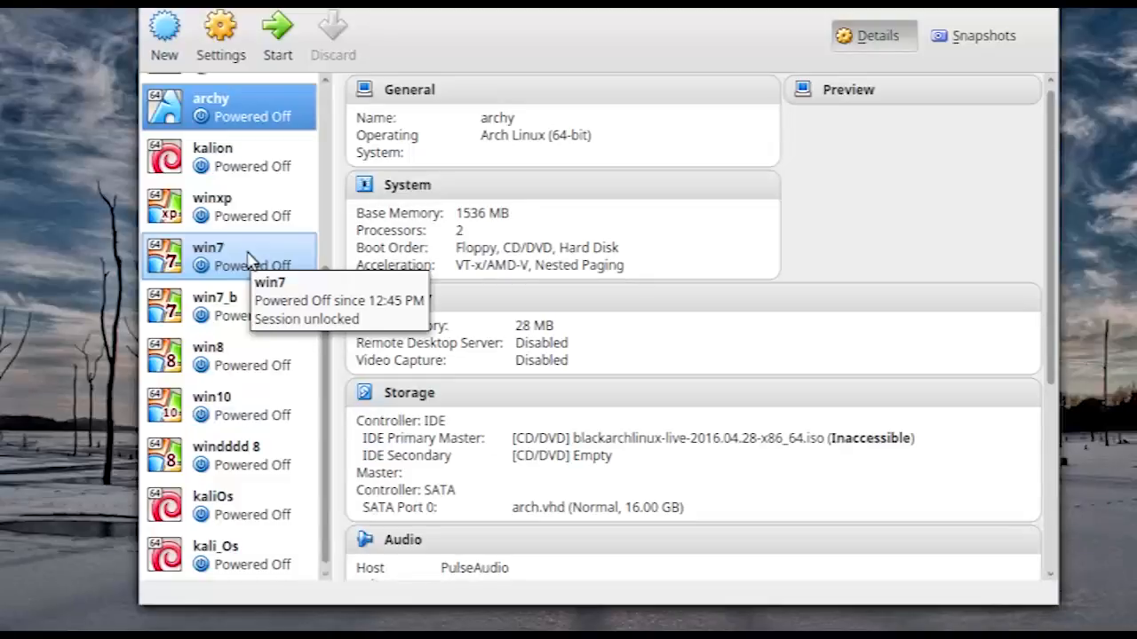
{"action": "scroll", "coordinate": [279, 223], "scroll_direction": "up", "scroll_amount": 2}
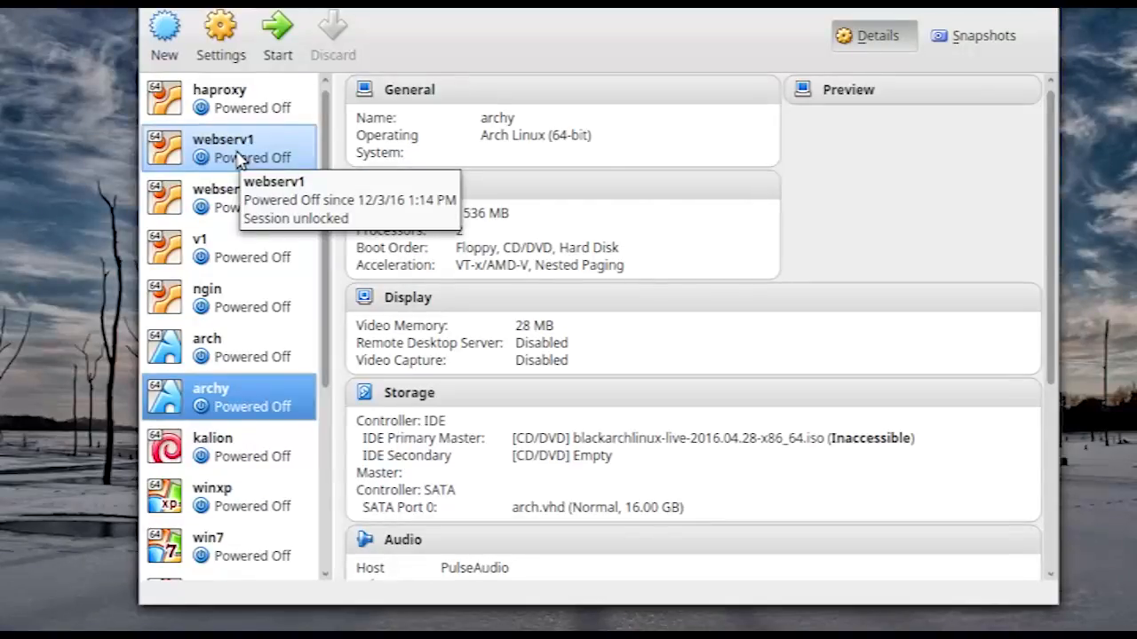
{"action": "key", "text": "ctrl+r"}
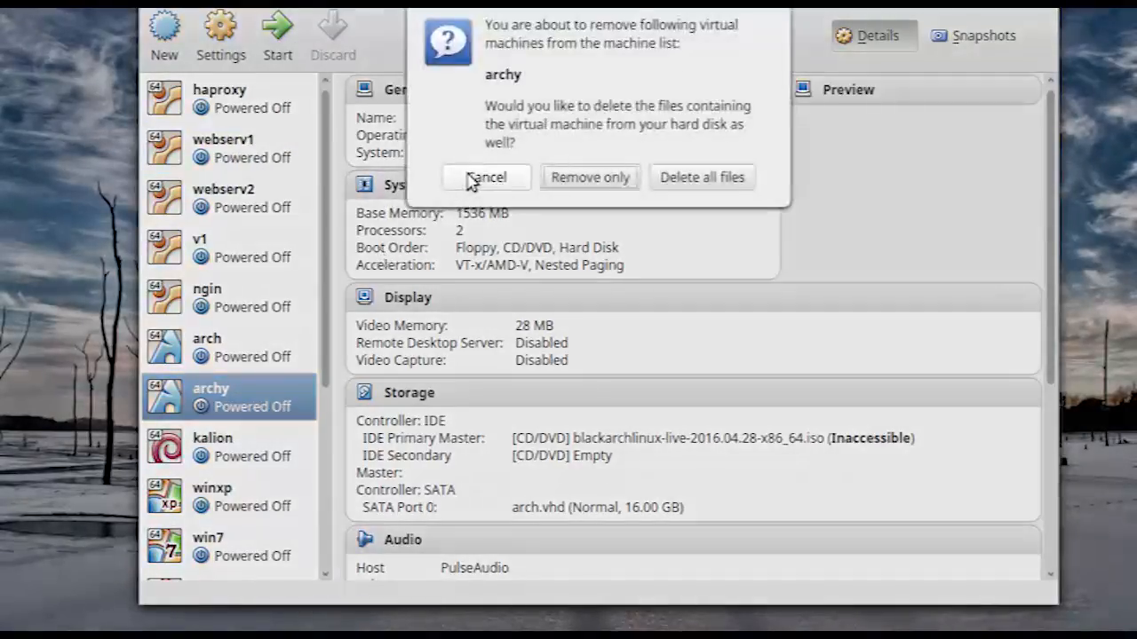
{"action": "left_click", "coordinate": [471, 177]}
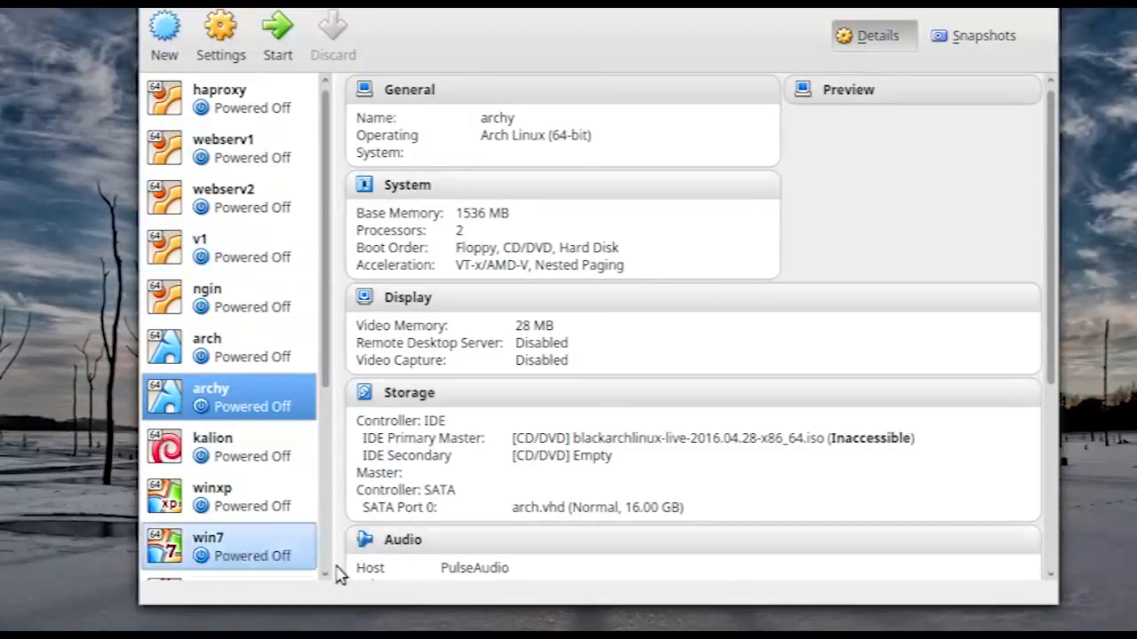
{"action": "key", "text": "ctrl+q"}
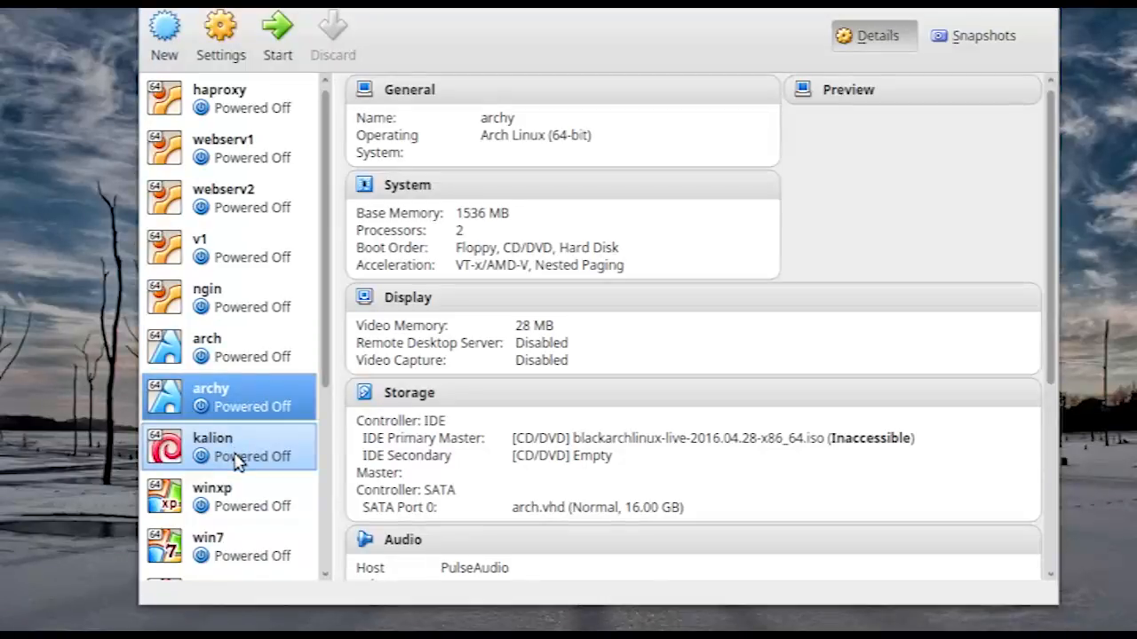
{"action": "scroll", "coordinate": [253, 325], "scroll_direction": "down", "scroll_amount": 3}
{"action": "scroll", "coordinate": [253, 326], "scroll_direction": "up", "scroll_amount": 3}
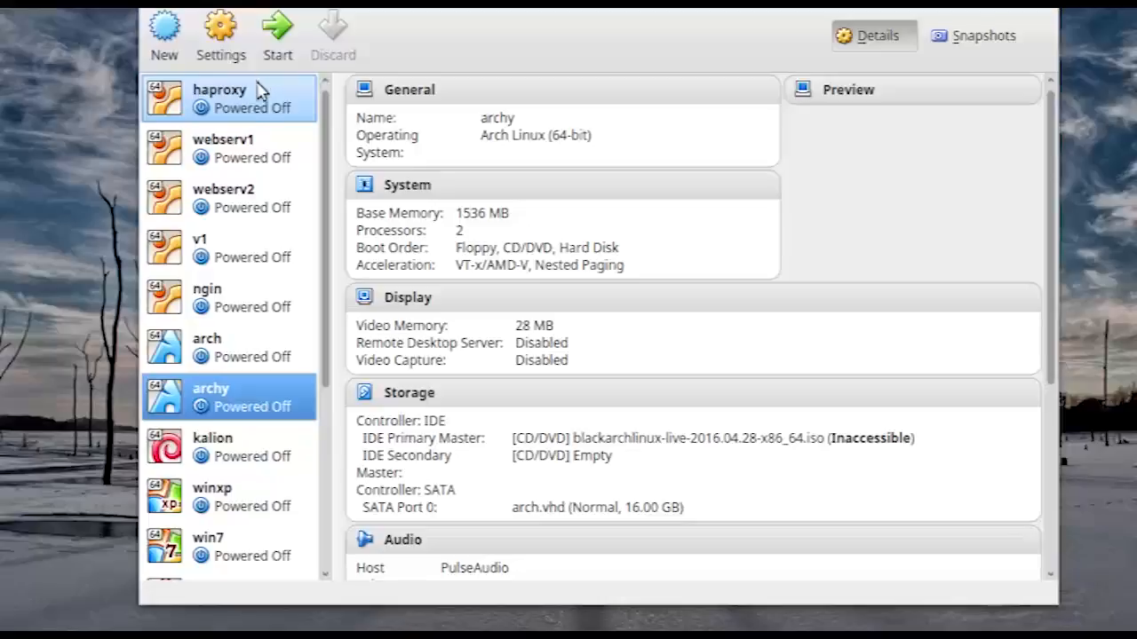
{"action": "scroll", "coordinate": [240, 258], "scroll_direction": "down", "scroll_amount": 6}
{"action": "scroll", "coordinate": [240, 258], "scroll_direction": "up", "scroll_amount": 6}
{"action": "scroll", "coordinate": [239, 258], "scroll_direction": "down", "scroll_amount": 6}
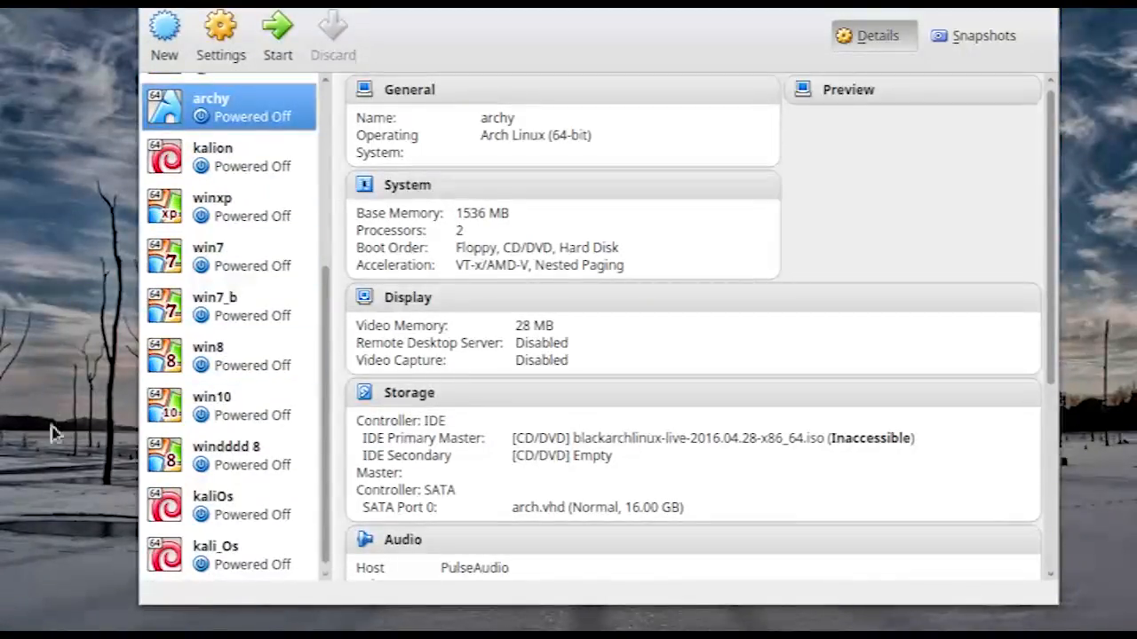
{"action": "scroll", "coordinate": [267, 309], "scroll_direction": "up", "scroll_amount": 6}
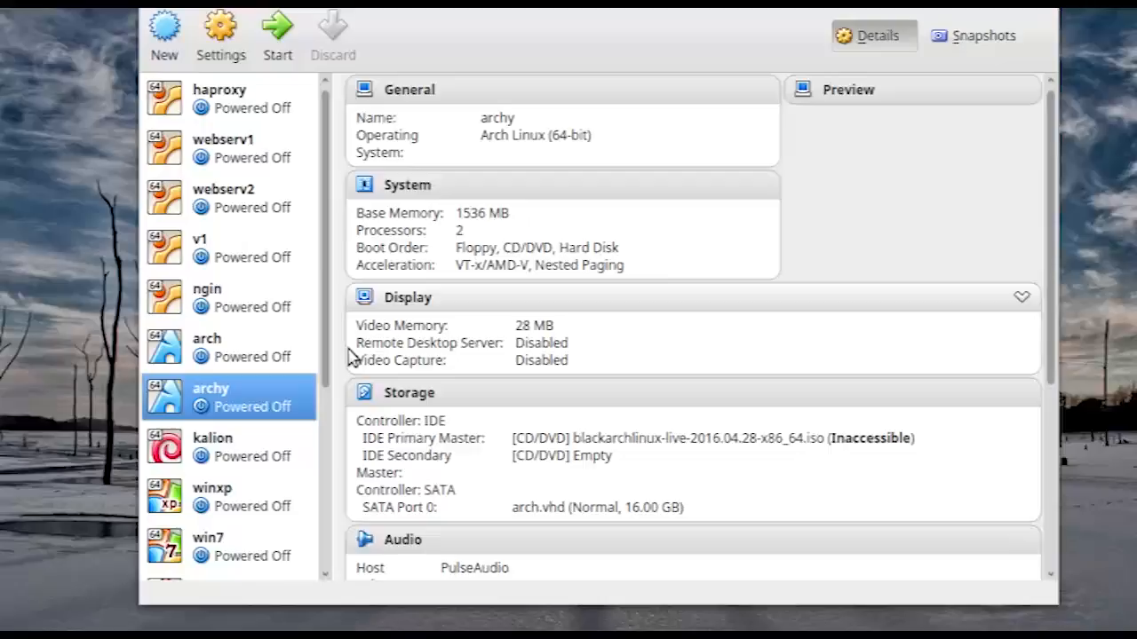
Start creating a new virtual machine and name it win_10.
{"action": "left_click", "coordinate": [156, 42]}
{"action": "left_click", "coordinate": [172, 60]}
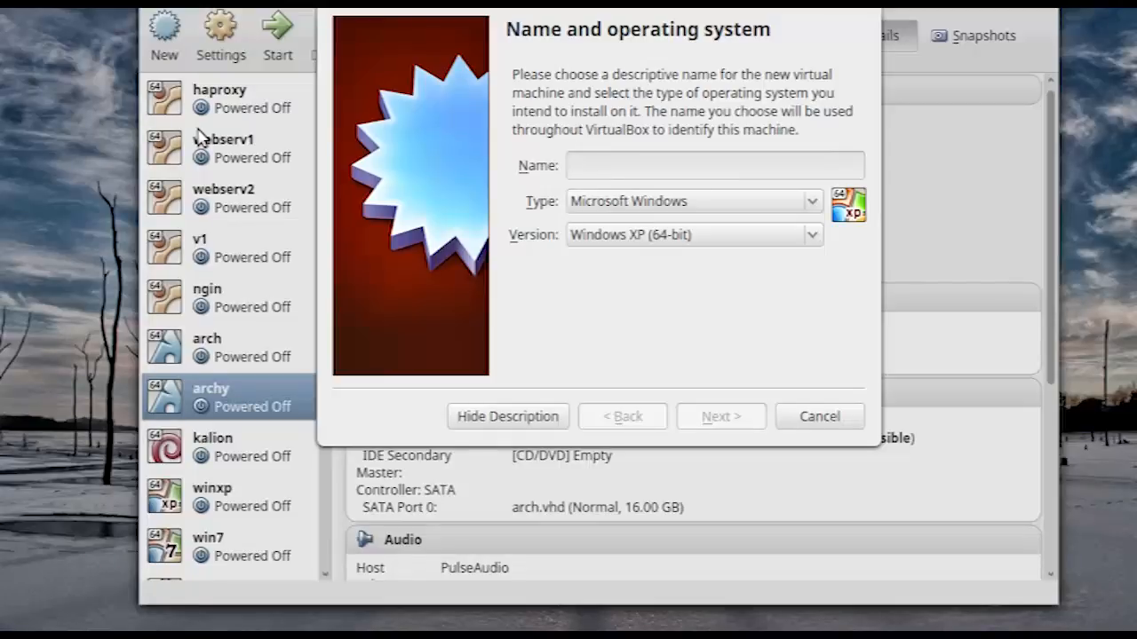
{"action": "type", "text": "win_os"}
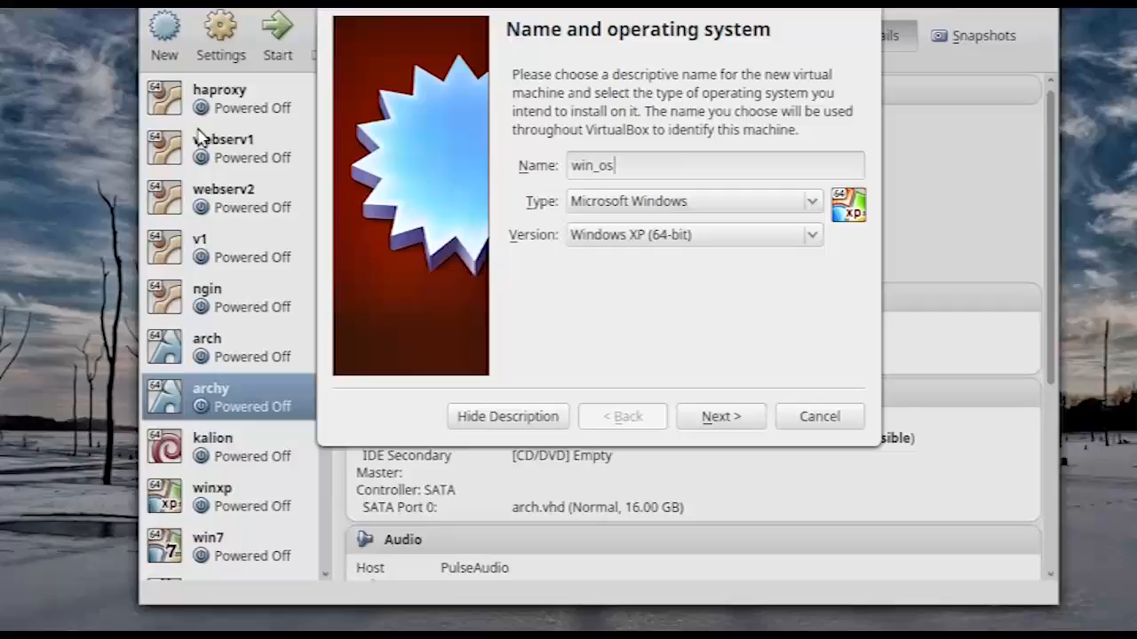
{"action": "key", "text": "BackSpace"}
{"action": "key", "text": "BackSpace"}
{"action": "type", "text": "10"}
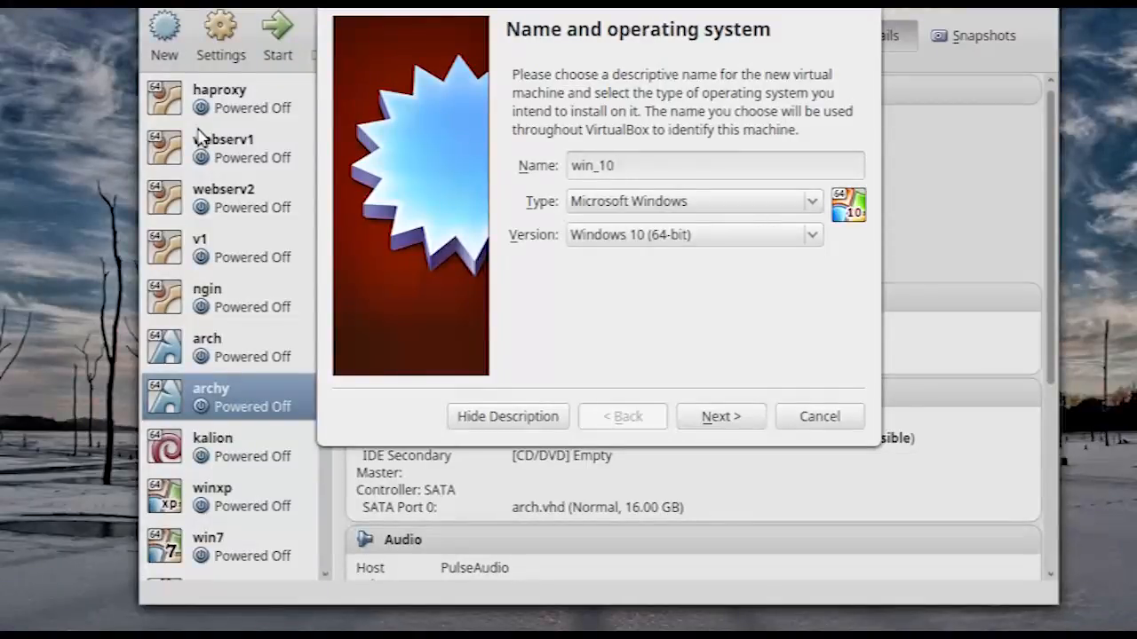
Set the machine's operating system type to Microsoft Windows and its version to Windows 10 (64-bit), and accept them.
{"action": "left_click", "coordinate": [586, 213]}
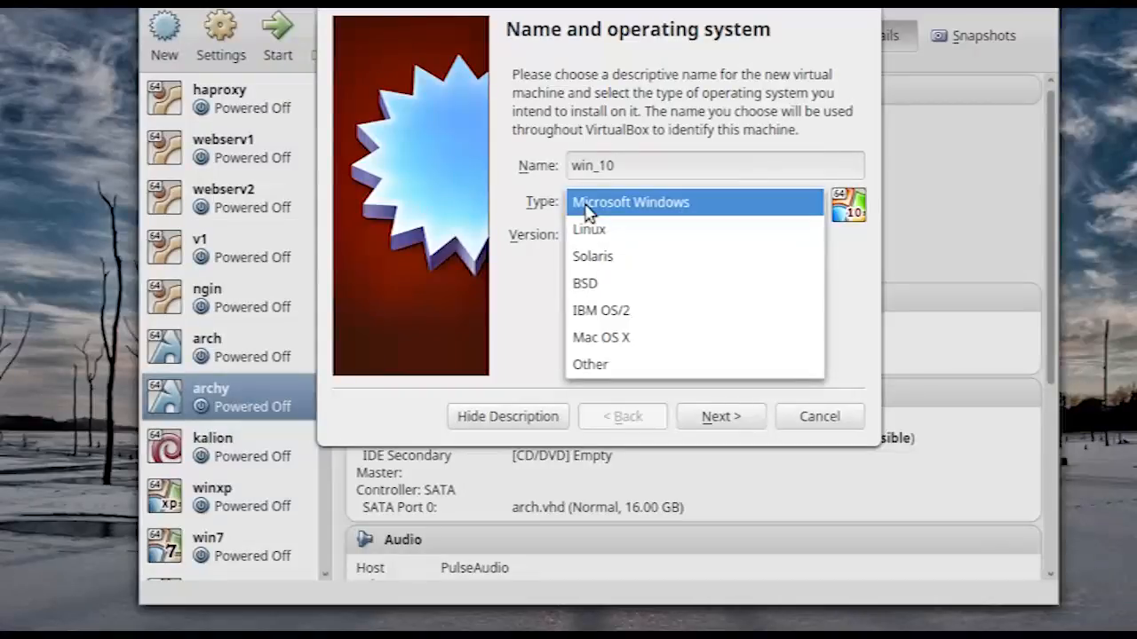
{"action": "left_click", "coordinate": [681, 212]}
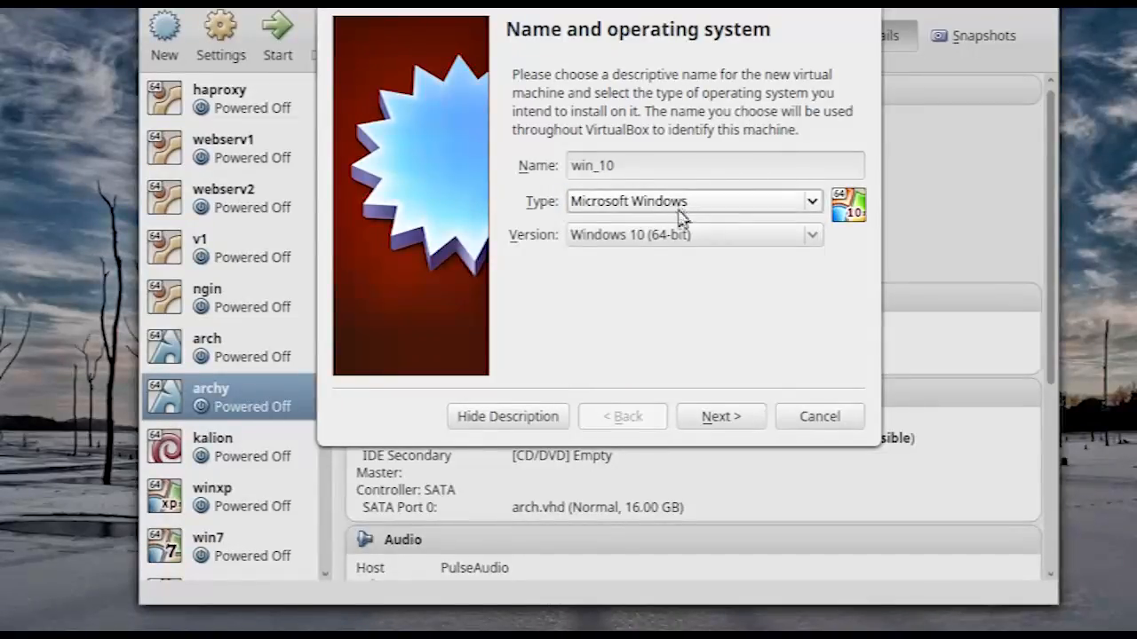
{"action": "left_click", "coordinate": [631, 242]}
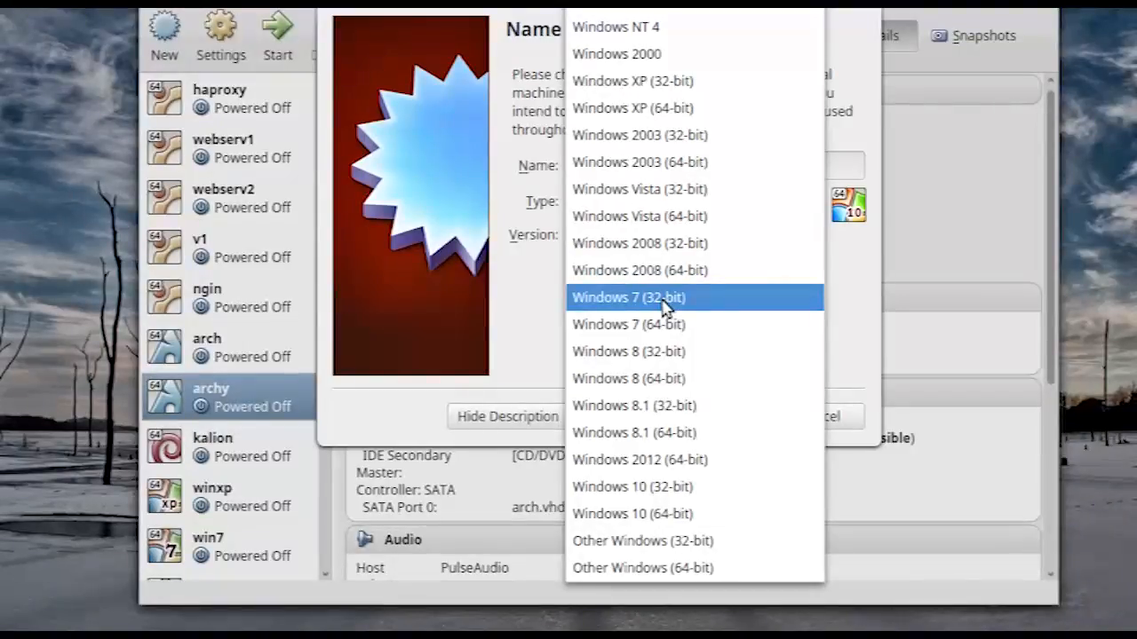
{"action": "left_click", "coordinate": [698, 515]}
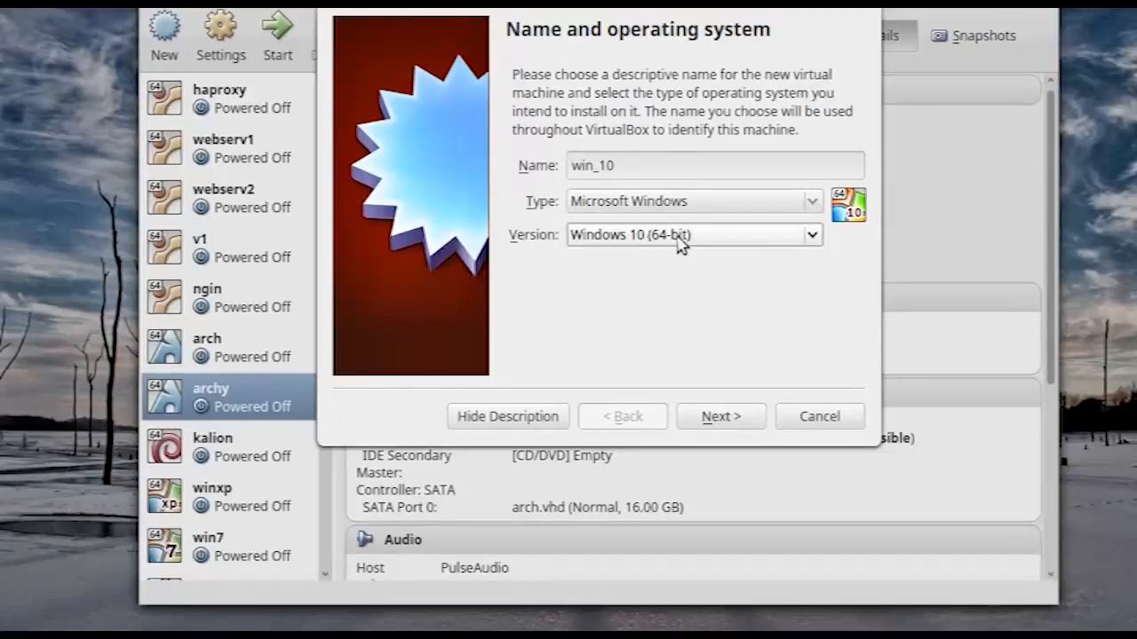
{"action": "left_click", "coordinate": [717, 421]}
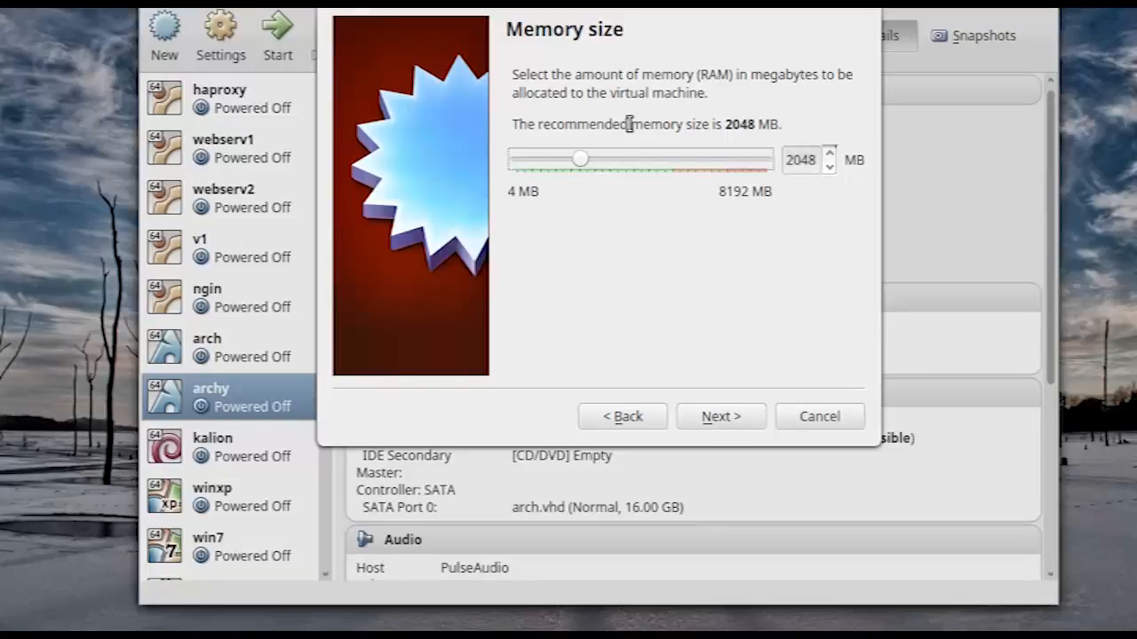
Allocate the recommended 2048 MB of memory to the new virtual machine.
{"action": "left_click_drag", "start_coordinate": [513, 124], "coordinate": [784, 123]}
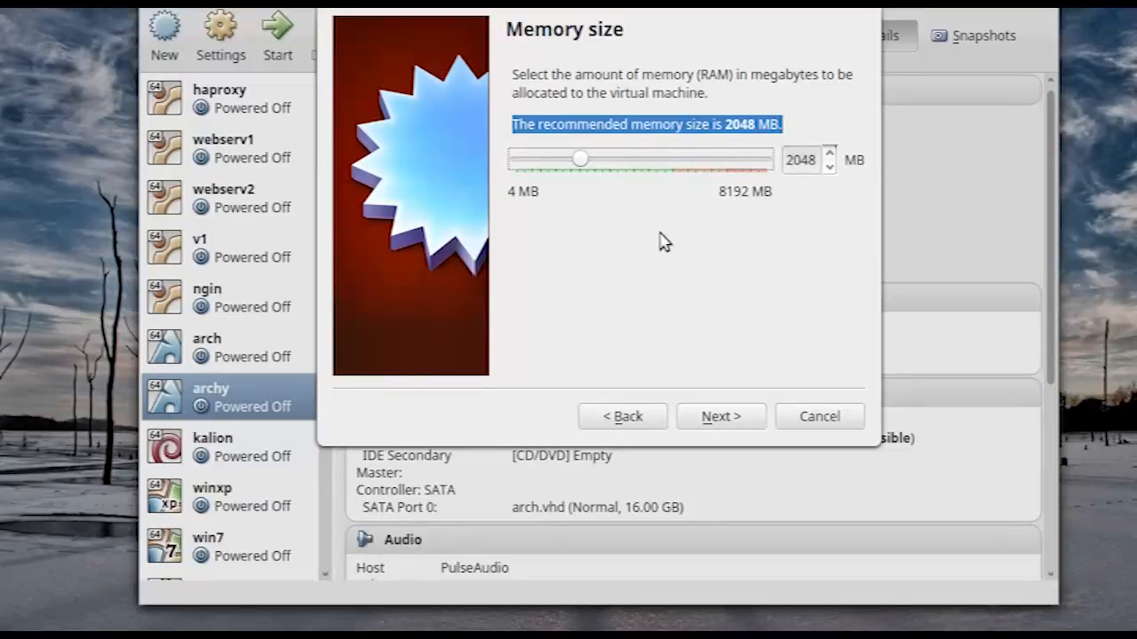
{"action": "left_click", "coordinate": [690, 126]}
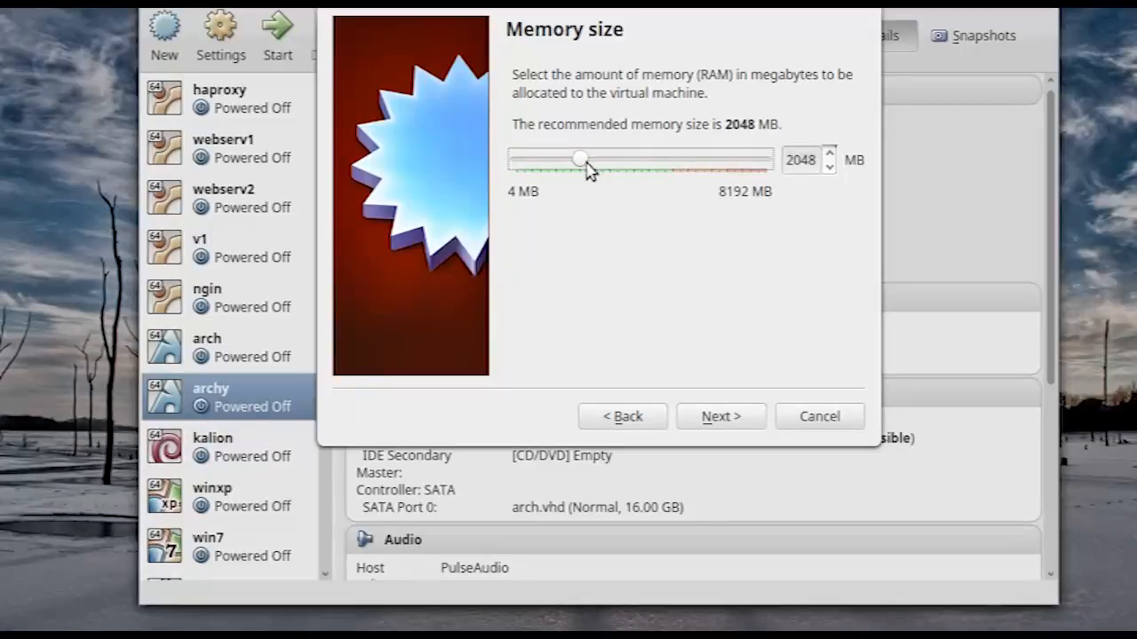
{"action": "left_click_drag", "start_coordinate": [583, 168], "coordinate": [673, 171]}
{"action": "left_click_drag", "start_coordinate": [665, 166], "coordinate": [578, 181]}
{"action": "left_click", "coordinate": [702, 423]}
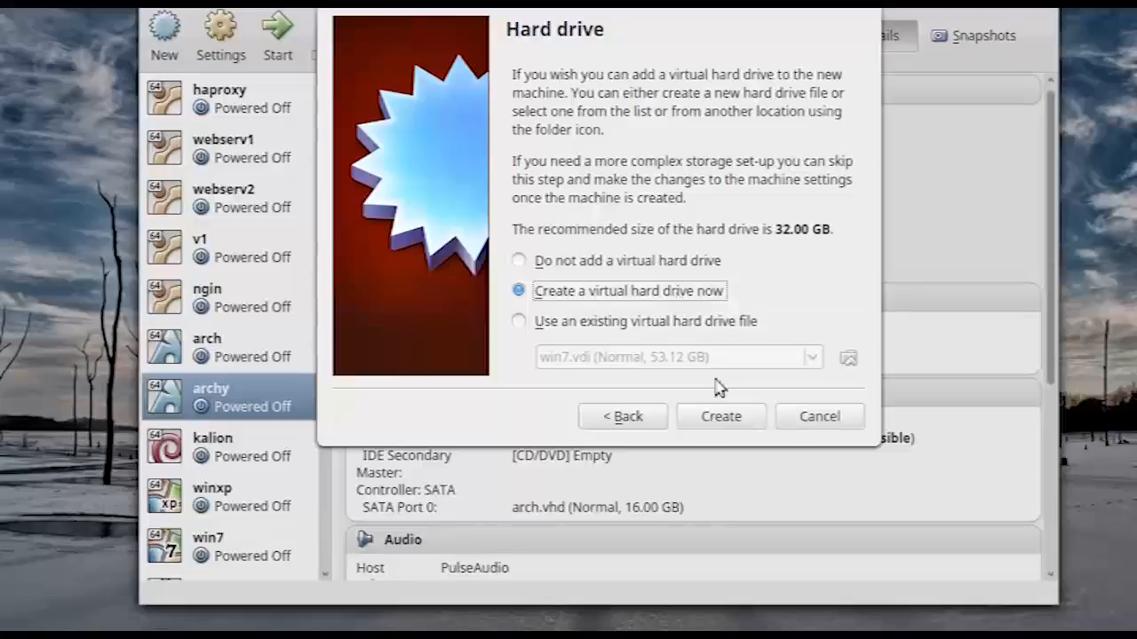
Choose to create a new virtual hard drive as a dynamically allocated VHD (Virtual Hard Disk) file.
{"action": "left_click", "coordinate": [721, 417]}
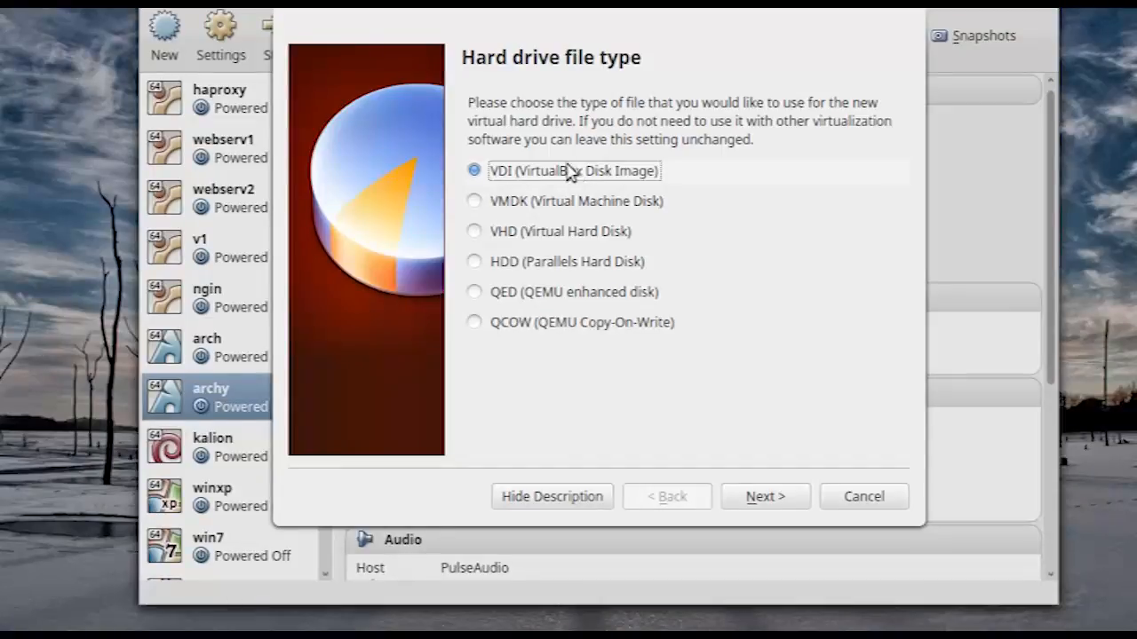
{"action": "left_click", "coordinate": [548, 235]}
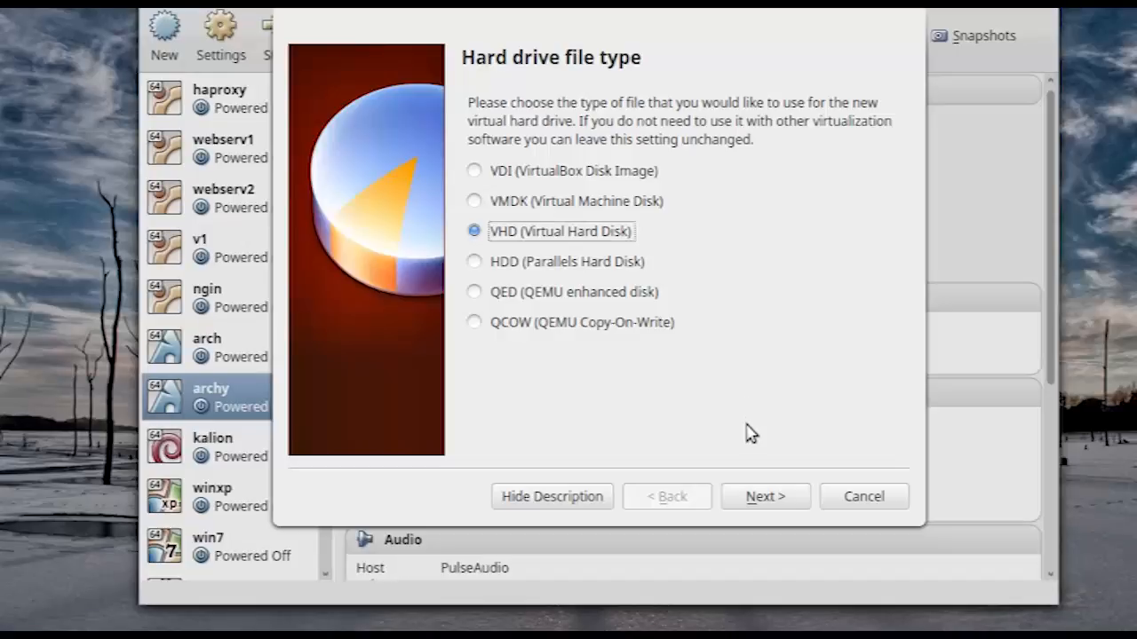
{"action": "left_click", "coordinate": [750, 499]}
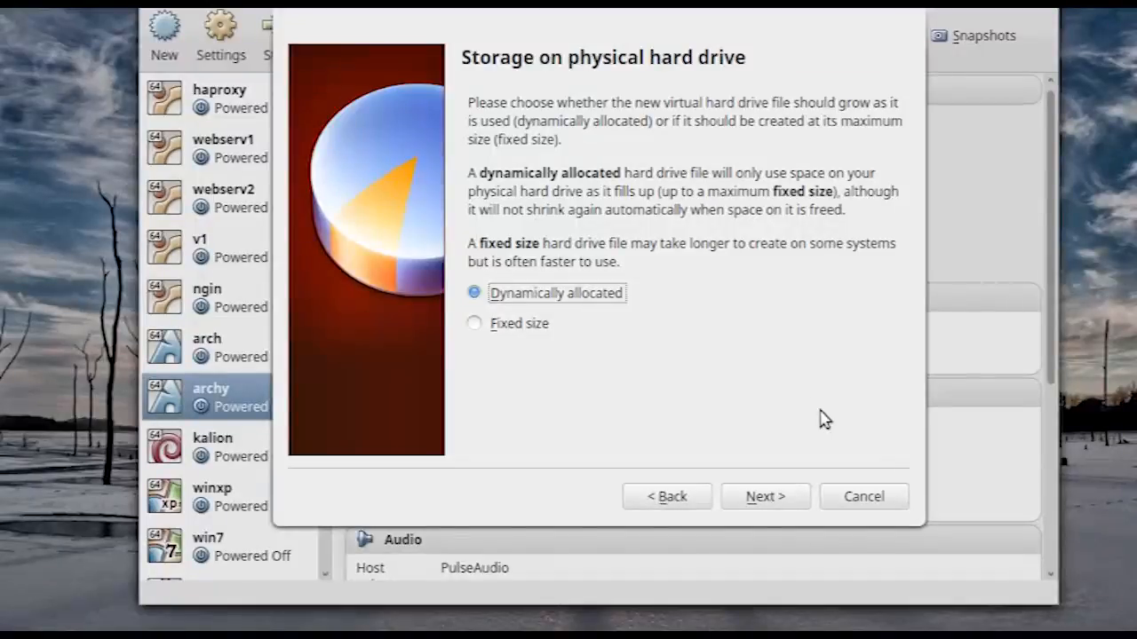
{"action": "left_click", "coordinate": [761, 500]}
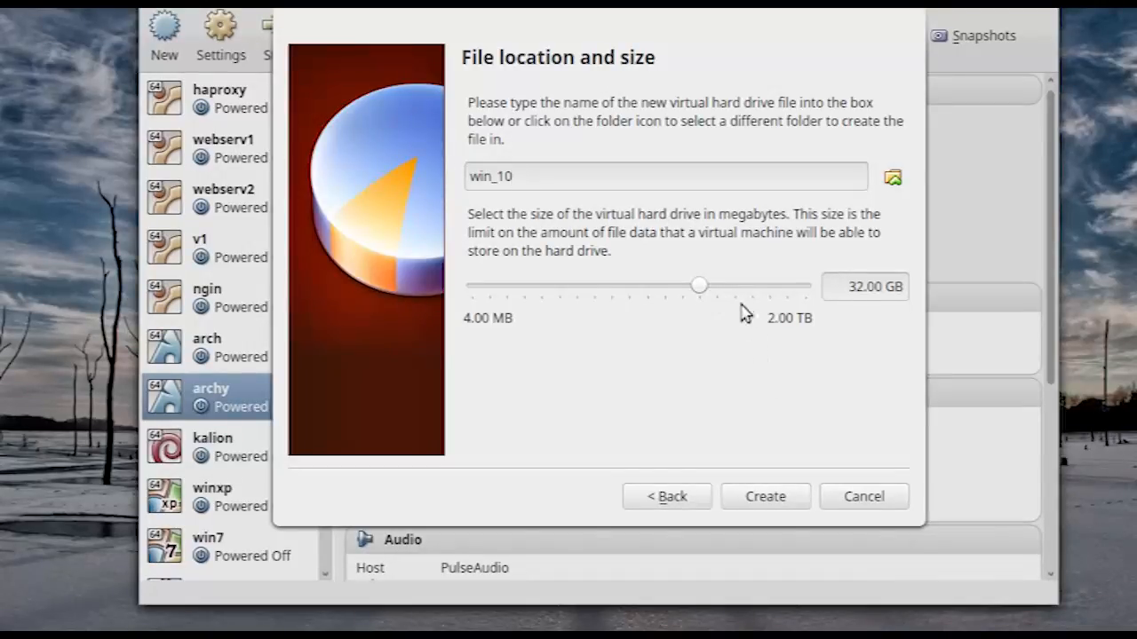
Set the win_10 virtual hard drive size to 40.00 GB and create it.
{"action": "left_click", "coordinate": [702, 287]}
{"action": "mouse_move", "coordinate": [702, 292]}
{"action": "left_mouse_down"}
{"action": "mouse_move", "coordinate": [751, 292]}
{"action": "mouse_move", "coordinate": [707, 298]}
{"action": "left_mouse_up"}
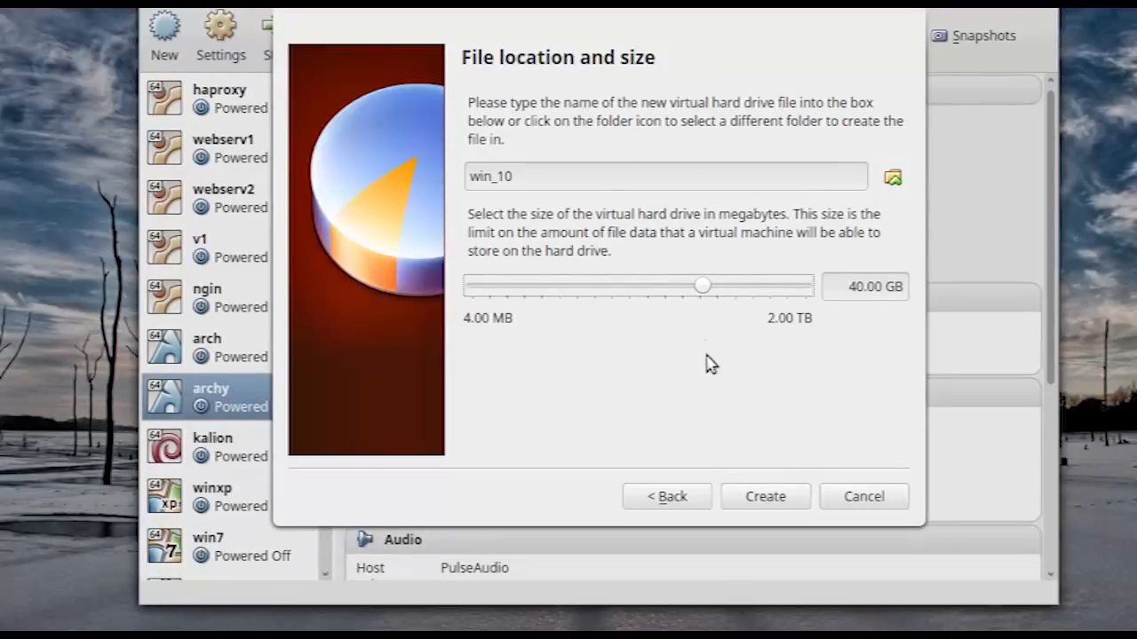
{"action": "left_click", "coordinate": [775, 497]}
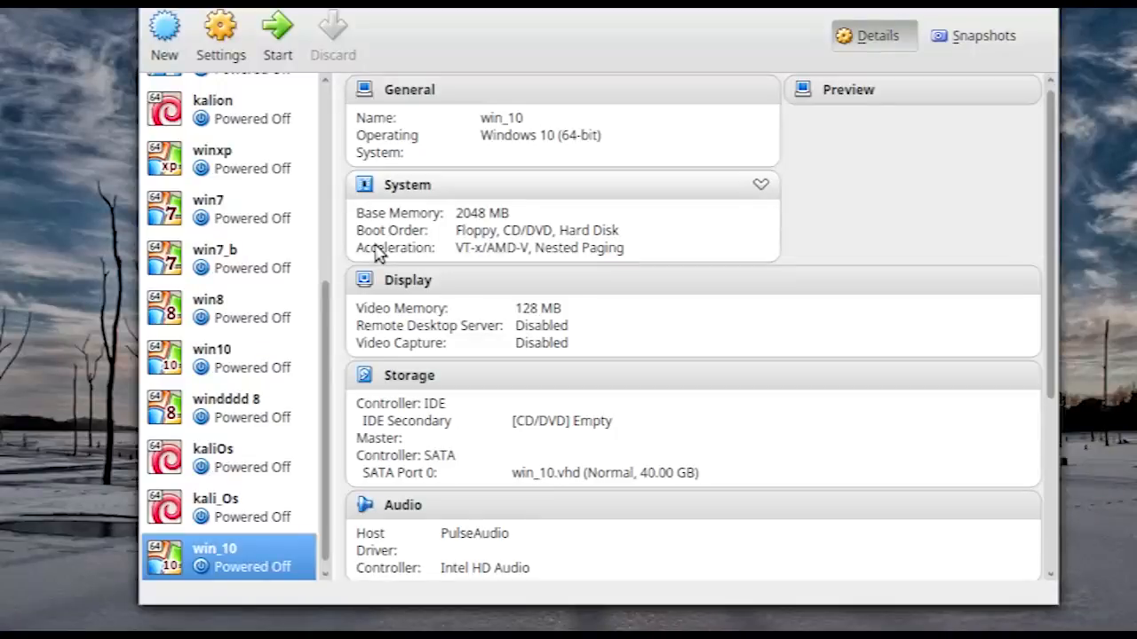
Review the new win_10 machine's configuration details, including its storage, audio, network and shared folders.
{"action": "key", "text": "ctrl+r"}
{"action": "key", "text": "Escape"}
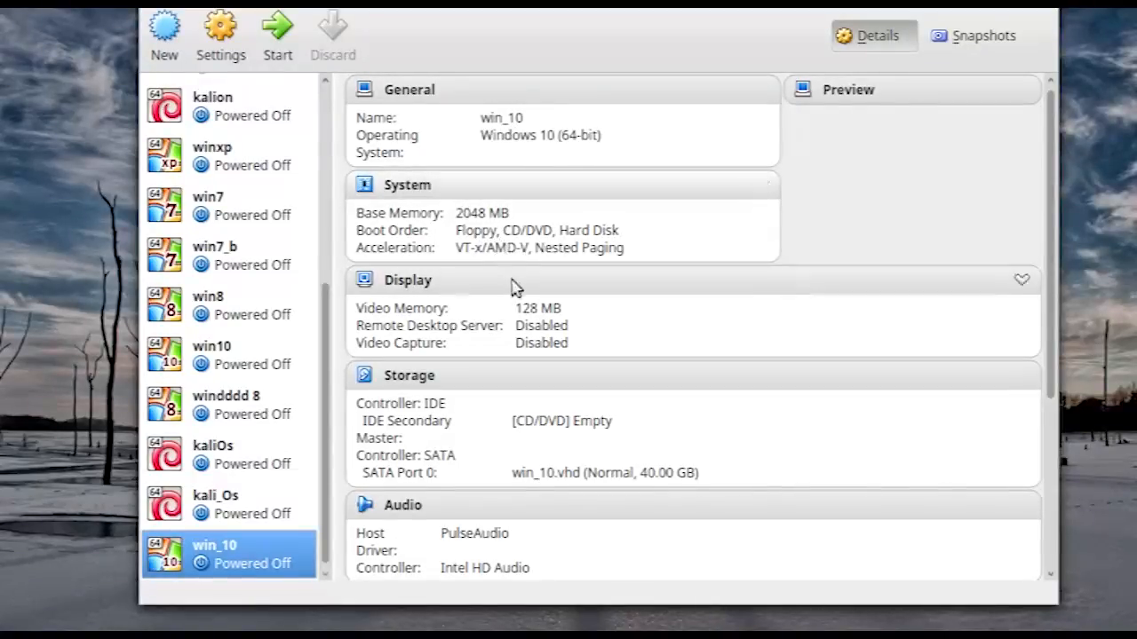
{"action": "scroll", "coordinate": [548, 461], "scroll_direction": "down", "scroll_amount": 3}
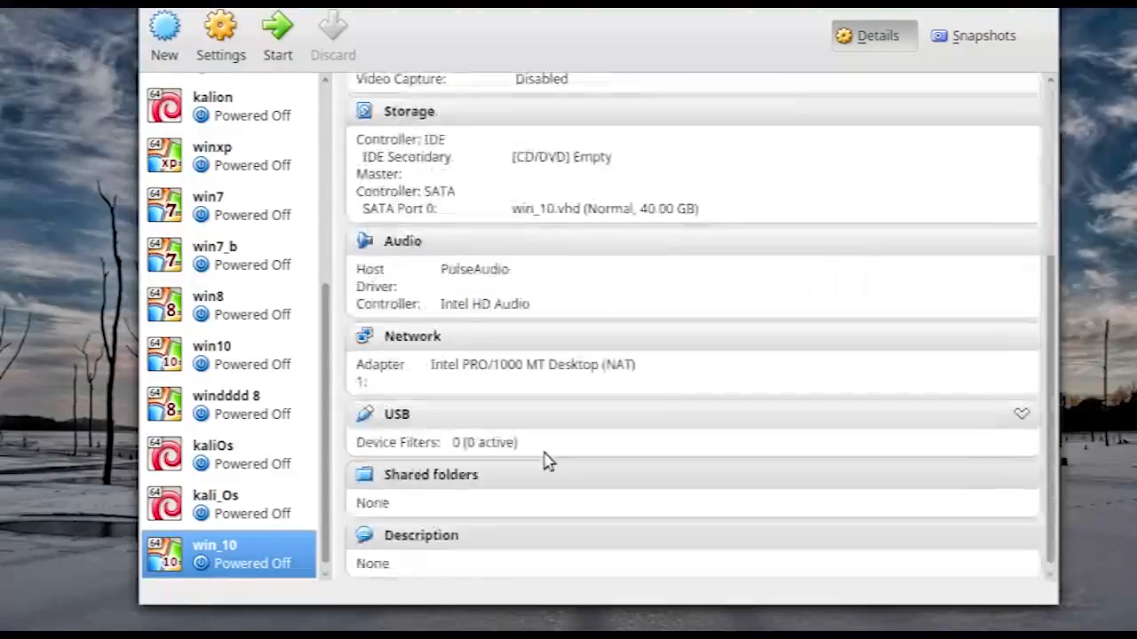
{"action": "scroll", "coordinate": [548, 462], "scroll_direction": "up", "scroll_amount": 3}
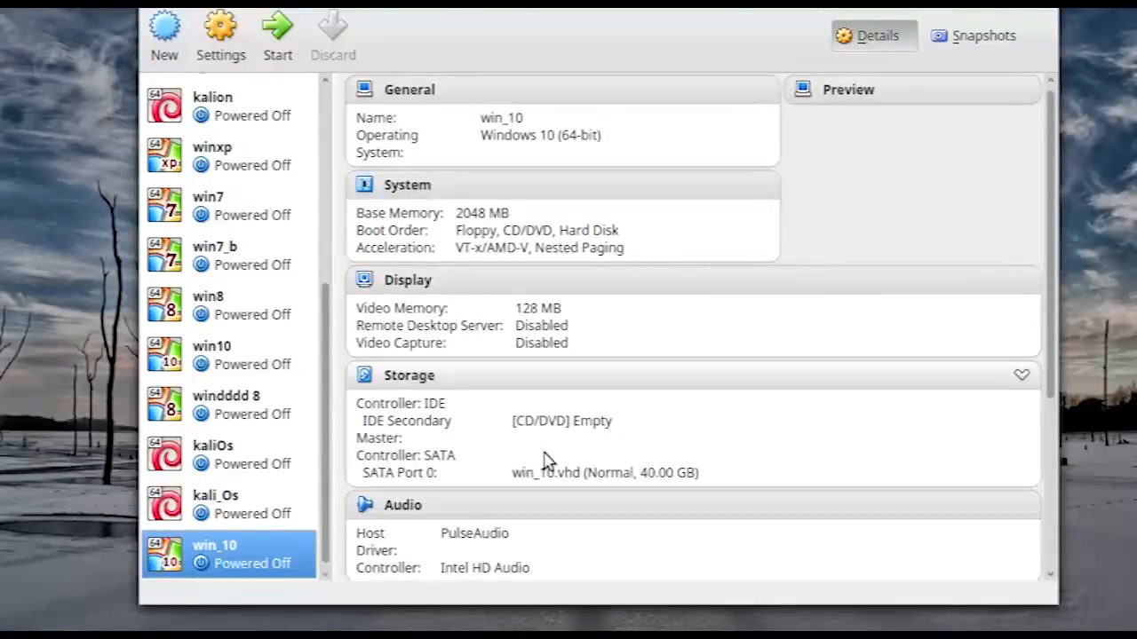